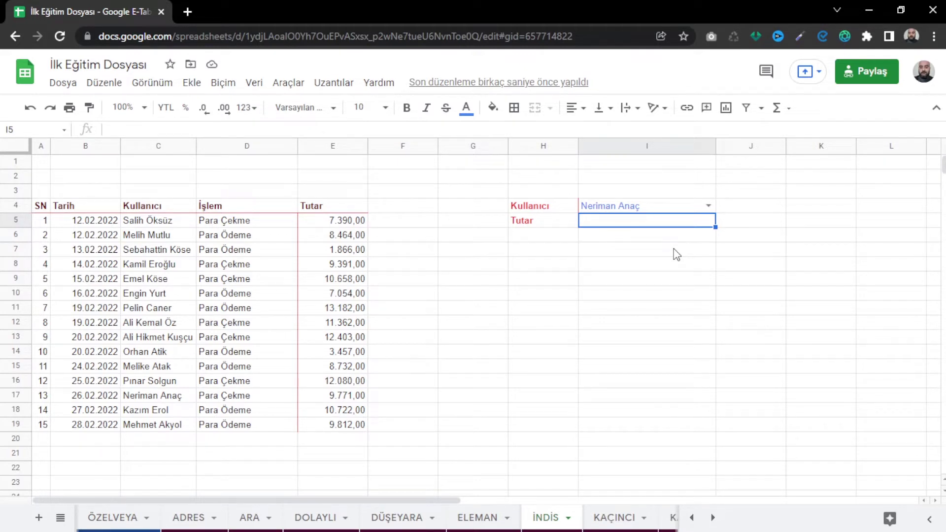
# Enter =İNDİS(A5:E19;13;5) in I5 so it returns 9.771,00
pyautogui.write('=İNDİS(')
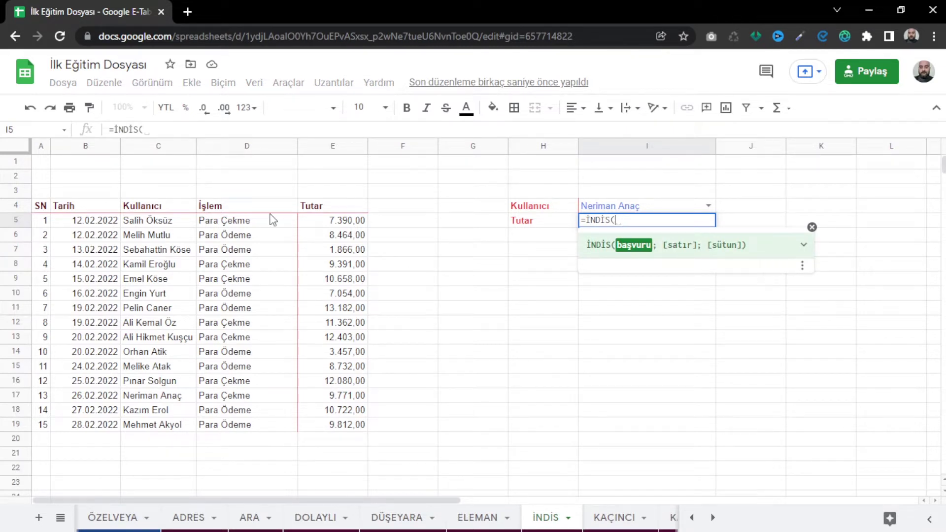
pyautogui.moveTo(46, 224); pyautogui.dragTo(348, 425)
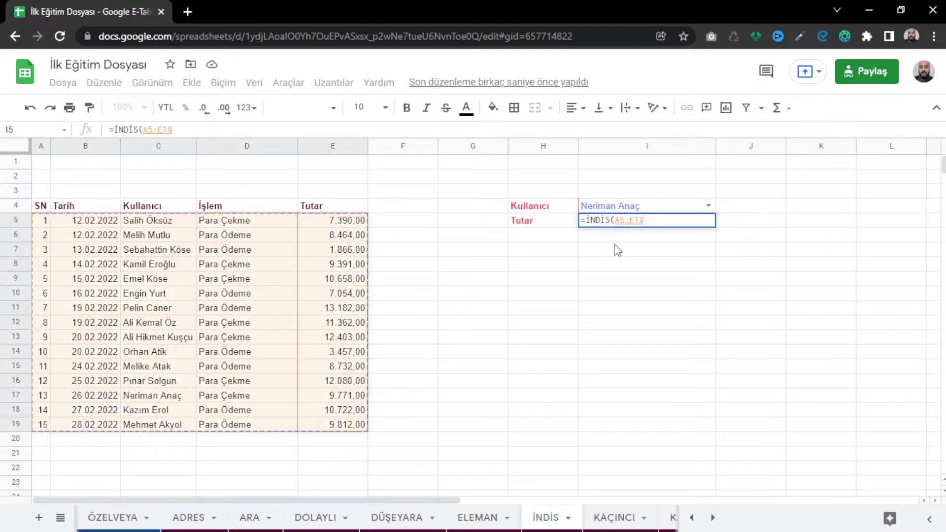
pyautogui.write(';')
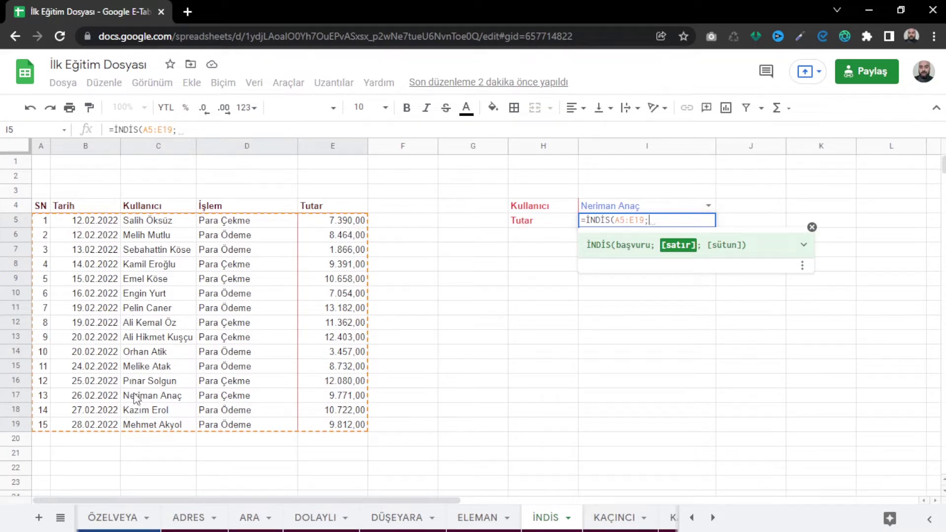
pyautogui.write('13')
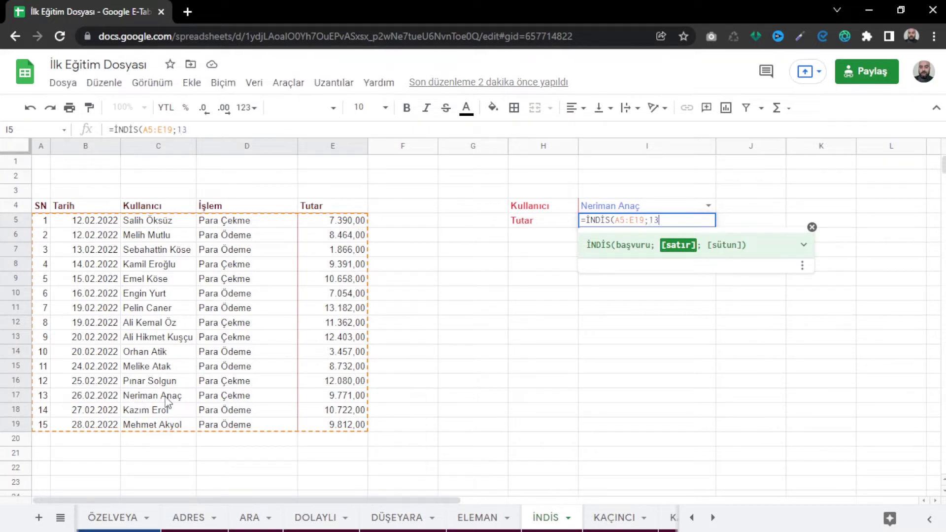
pyautogui.write(';')
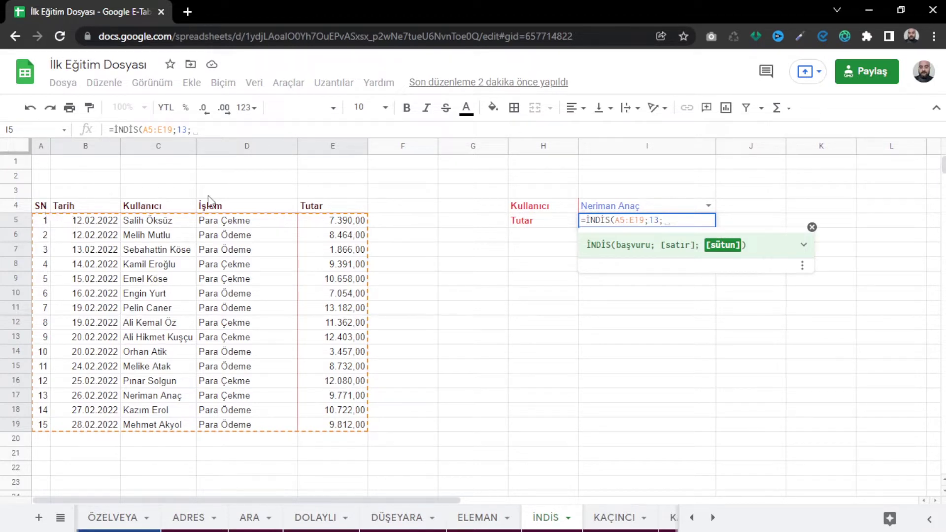
pyautogui.write('5')
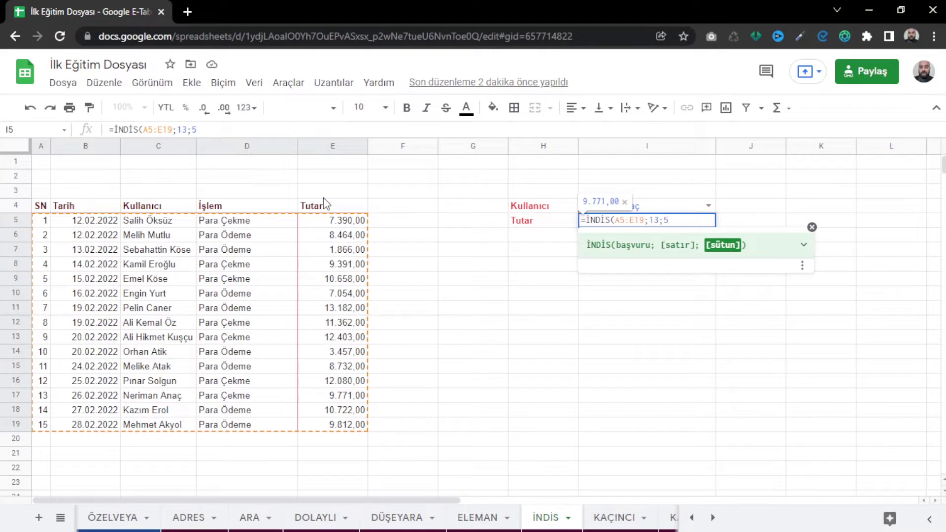
pyautogui.write(')')
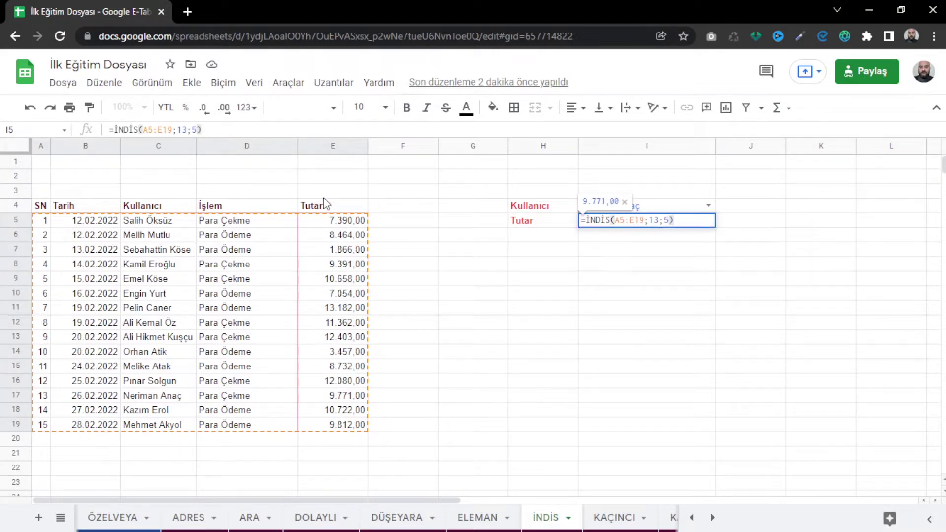
pyautogui.press('Return')
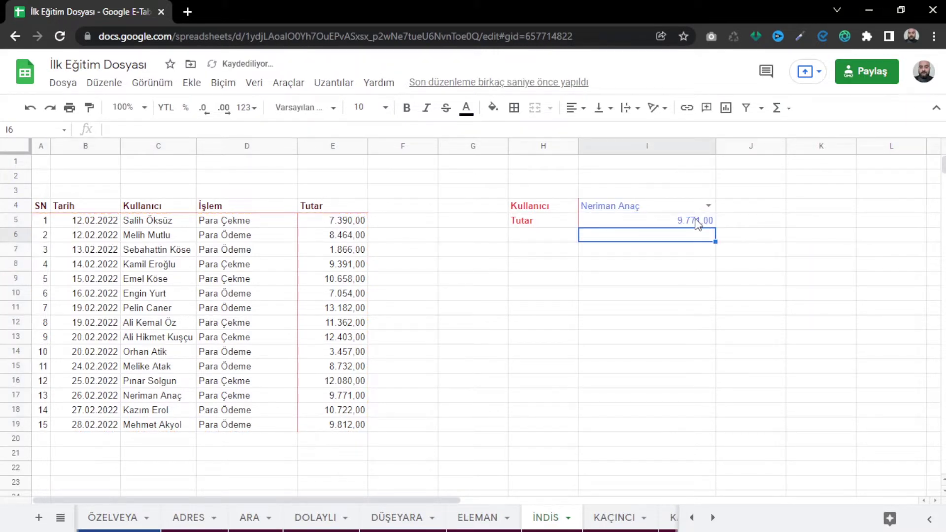
pyautogui.click(696, 223)
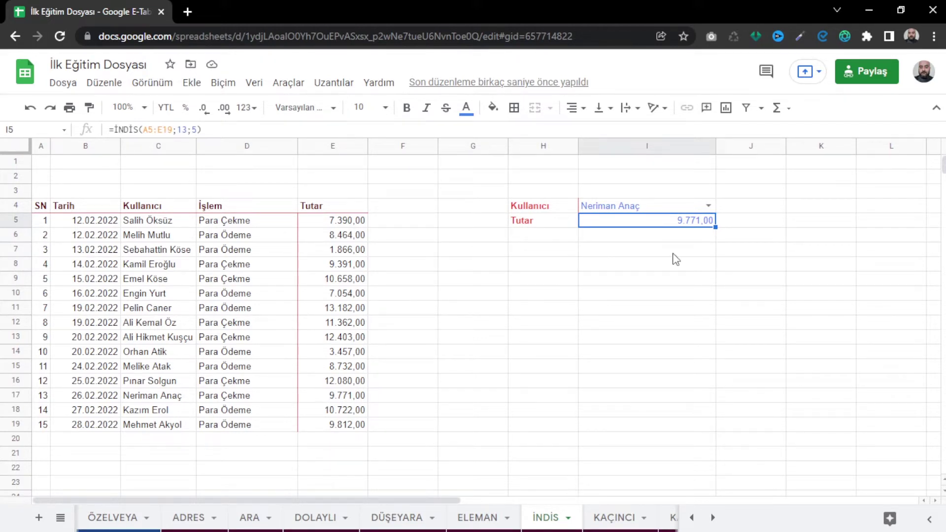
pyautogui.doubleClick(619, 221)
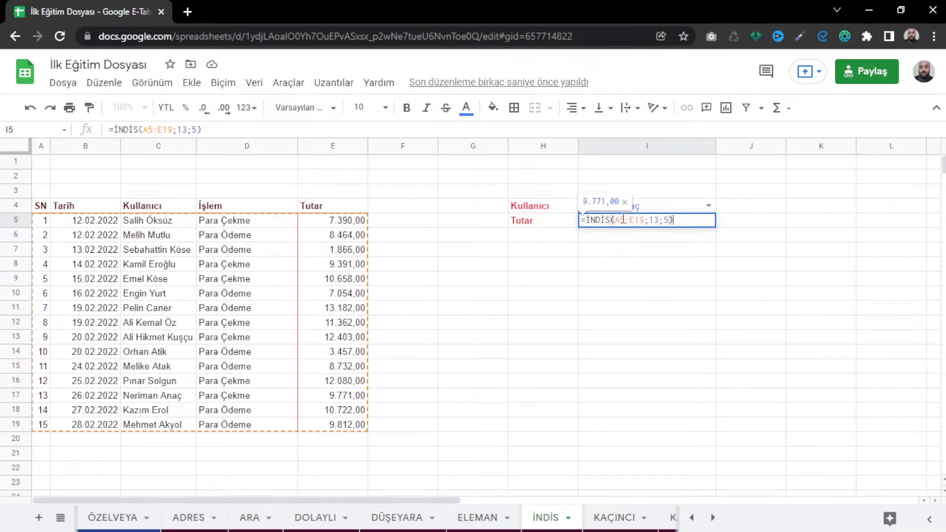
pyautogui.doubleClick(665, 220)
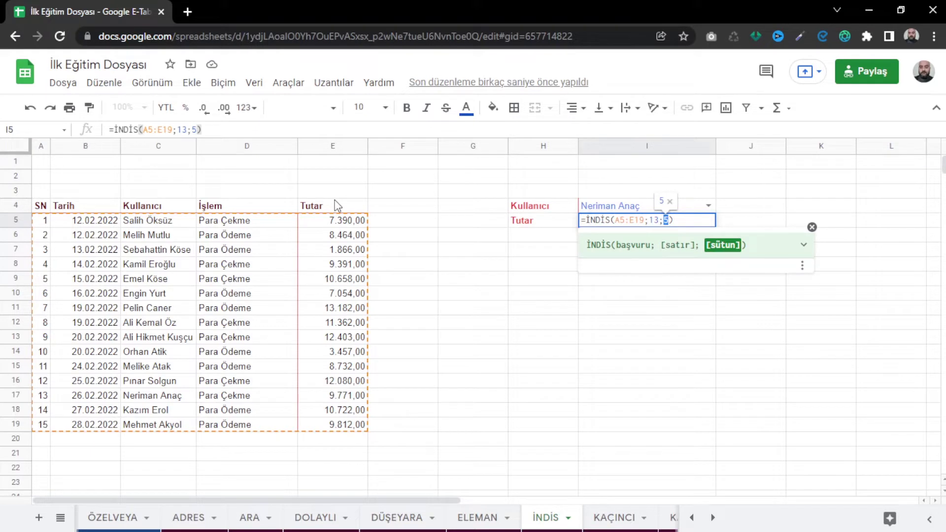
pyautogui.press('Return')
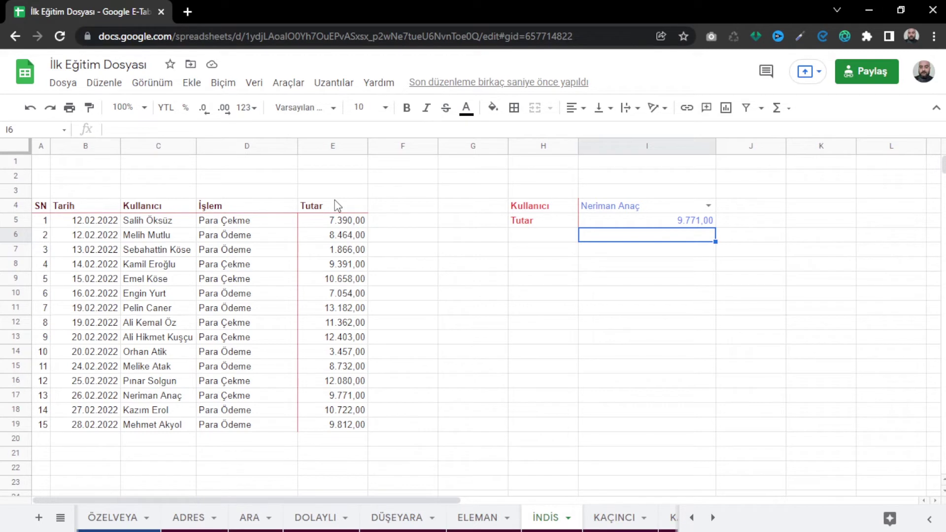
pyautogui.doubleClick(628, 220)
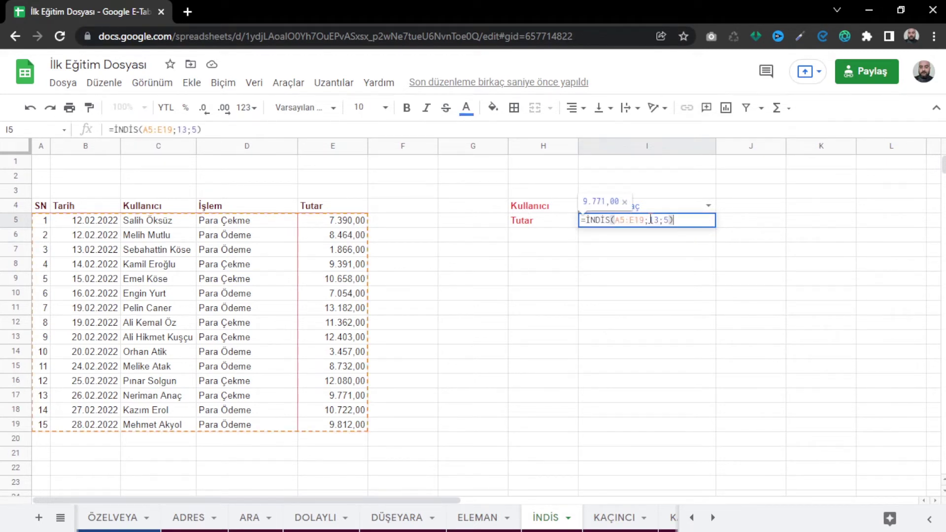
pyautogui.click(651, 220)
pyautogui.click(667, 220)
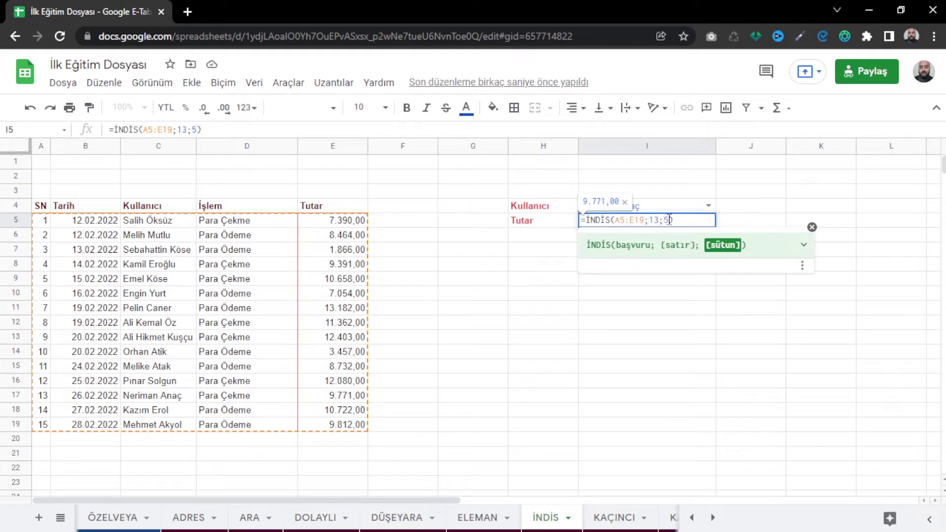
pyautogui.press('Return')
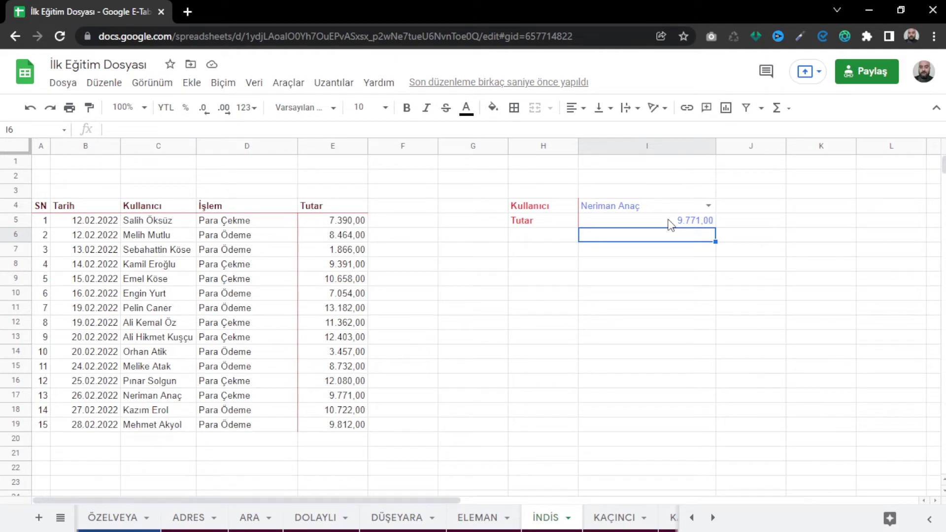
# Start an İNDİS formula in I6 over A5:E19 and insert a KAÇINCI function
pyautogui.write('=')
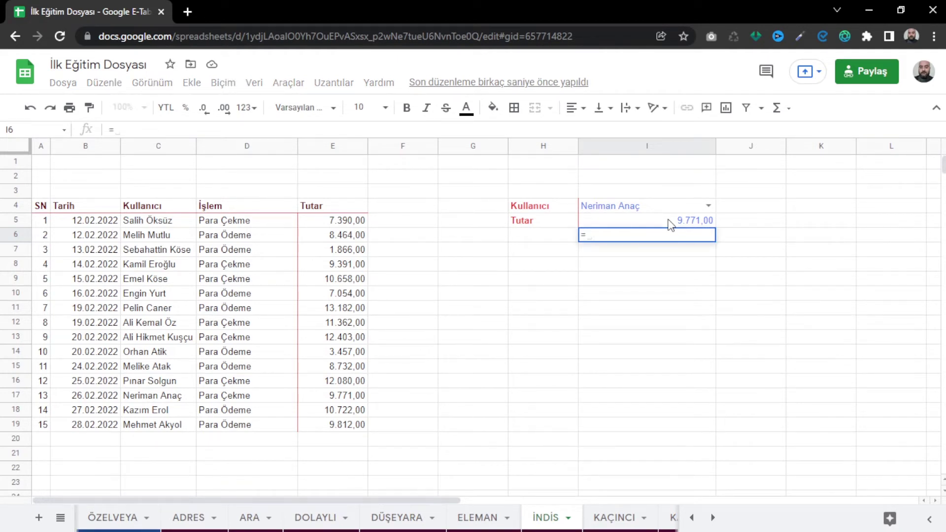
pyautogui.write('İNDİS(')
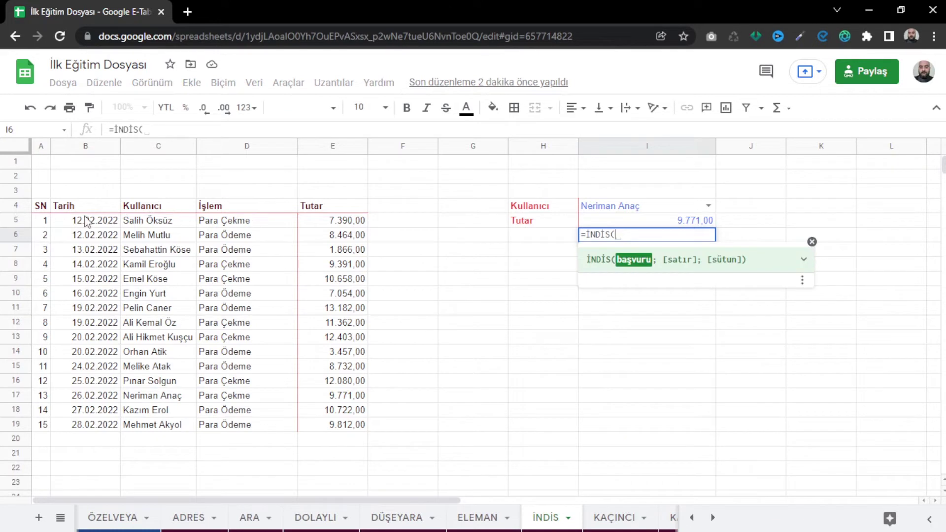
pyautogui.moveTo(42, 220)
pyautogui.mouseDown()
pyautogui.moveTo(288, 376)
pyautogui.moveTo(340, 425)
pyautogui.mouseUp()
pyautogui.write('; kaç')
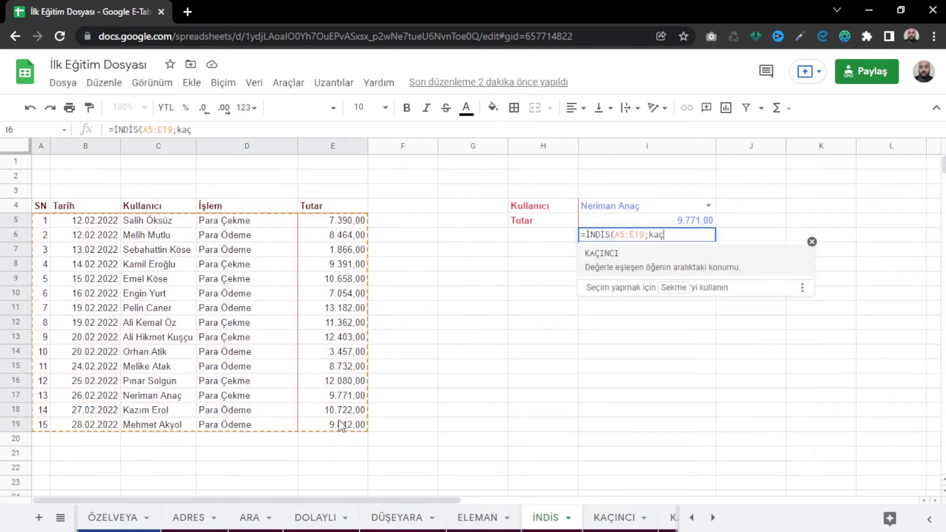
pyautogui.press('Tab')
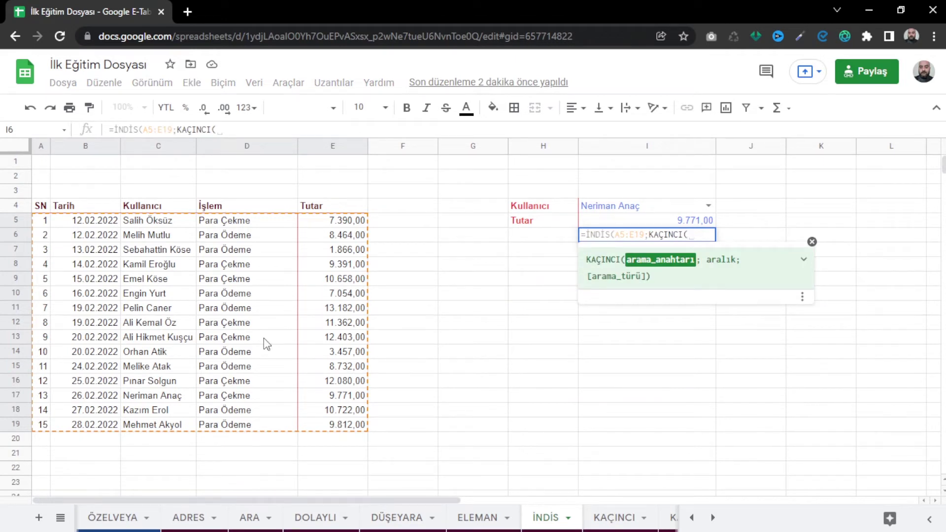
# Make KAÇINCI match I4 in C5:C19 exactly, adding 'Tutar' as the column argument
pyautogui.click(598, 205)
pyautogui.write(';')
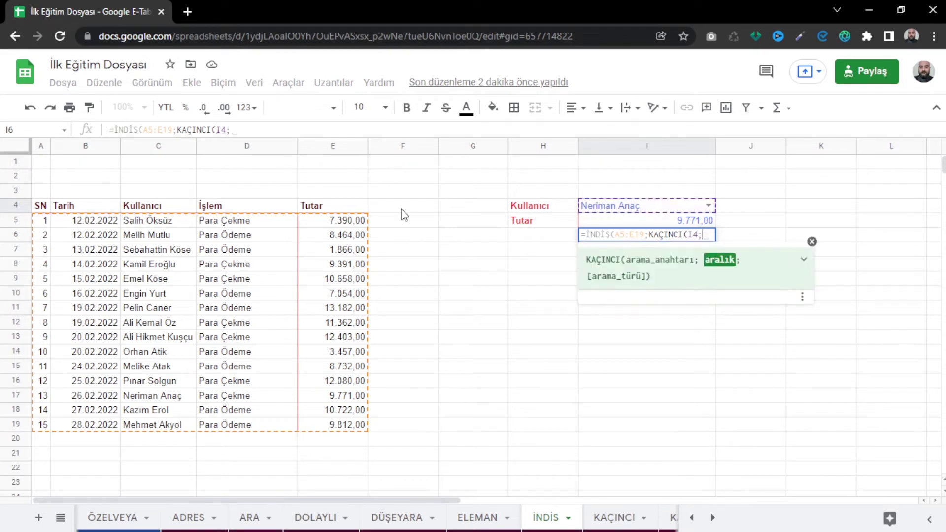
pyautogui.moveTo(183, 219); pyautogui.dragTo(171, 426)
pyautogui.write(';')
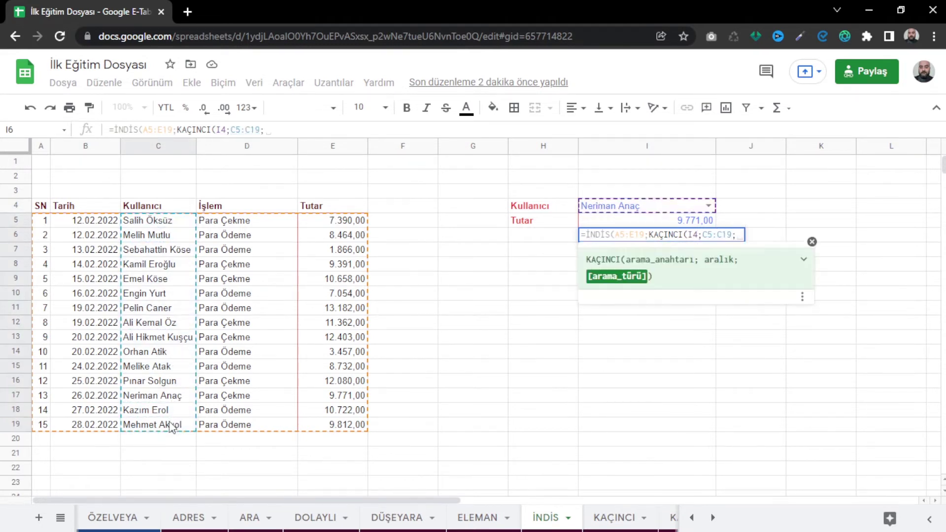
pyautogui.write('0')
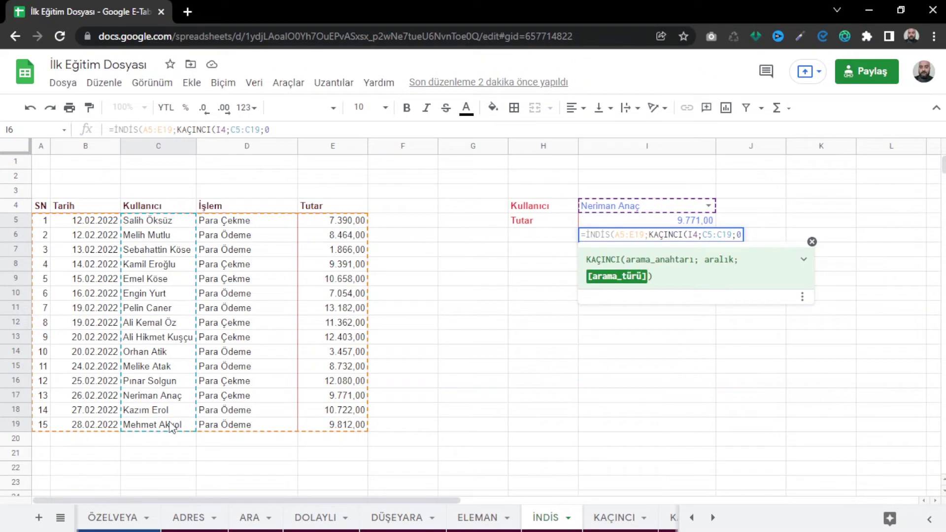
pyautogui.write(')')
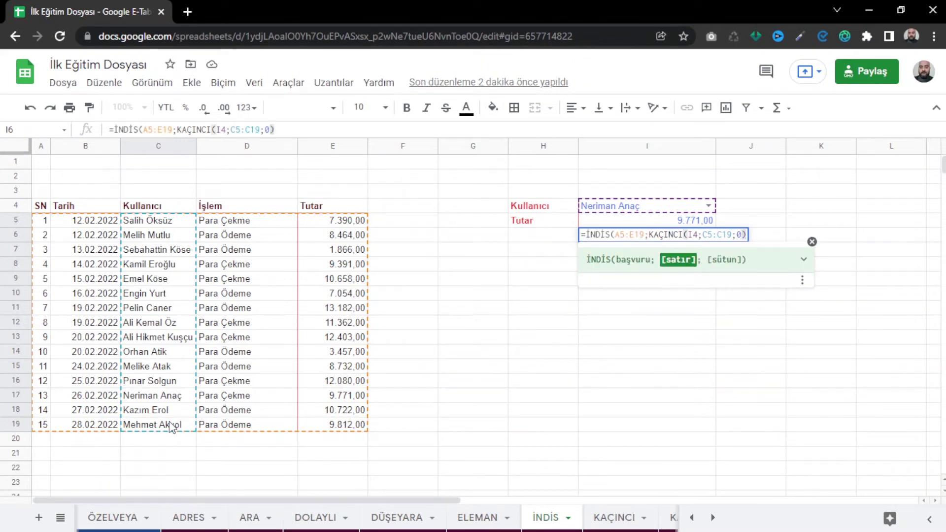
pyautogui.write(';')
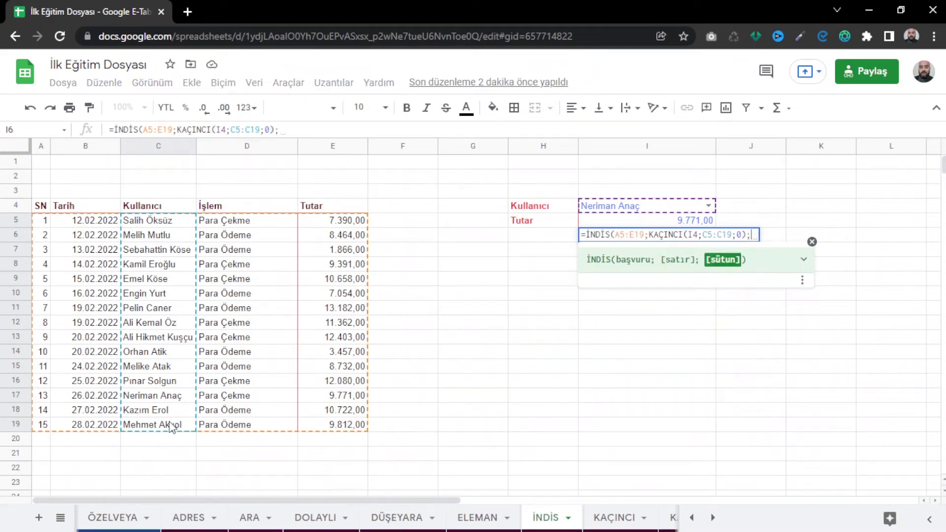
pyautogui.write('Tutar)')
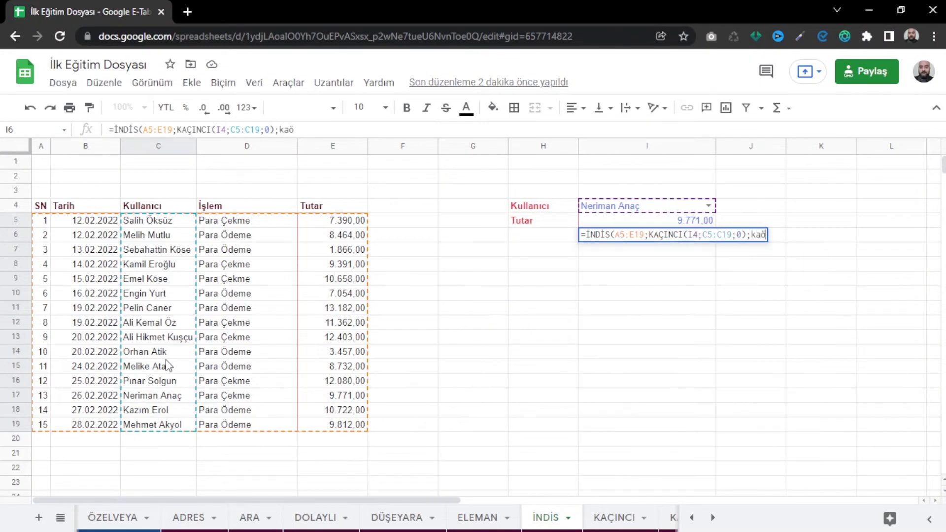
pyautogui.press('Tab')
# Fix the #NAME? error in I6 by replacing the mistyped text with a second KAÇINCI
pyautogui.click(679, 242)
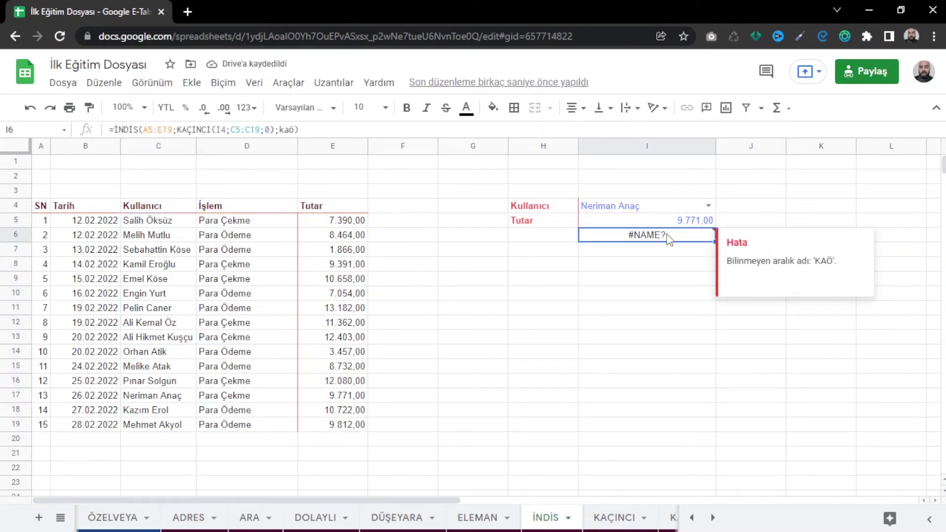
pyautogui.doubleClick(668, 238)
pyautogui.press('BackSpace')
pyautogui.press('BackSpace')
pyautogui.write('ç')
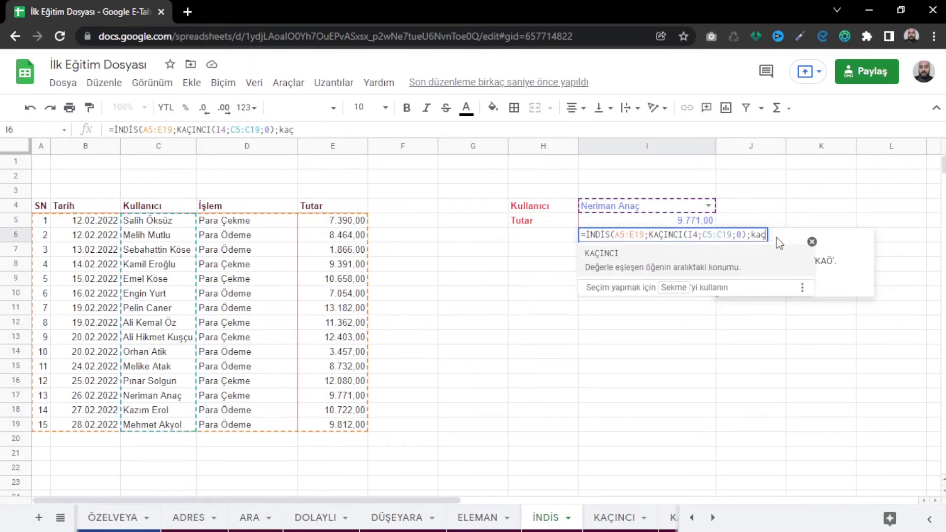
pyautogui.press('Tab')
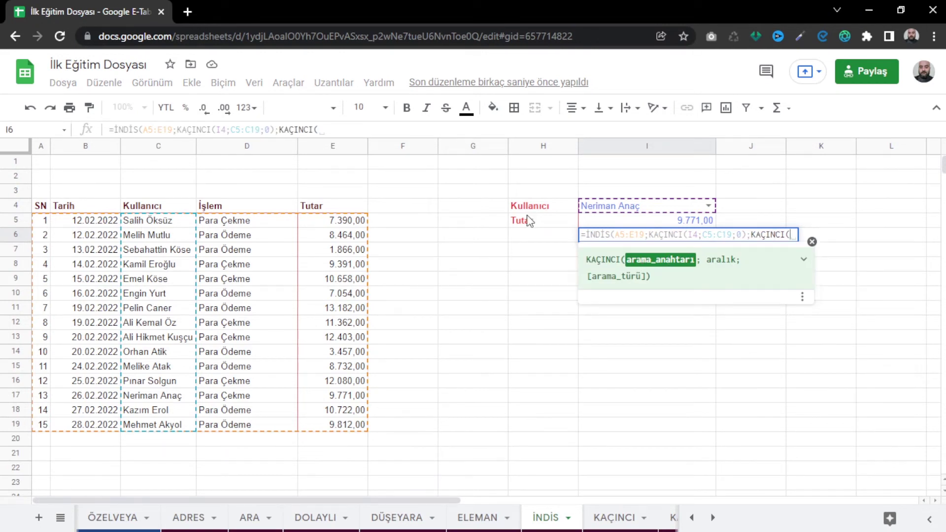
# Make the second KAÇINCI match H5 in header row A4:E4 with exact match 0
pyautogui.click(529, 223)
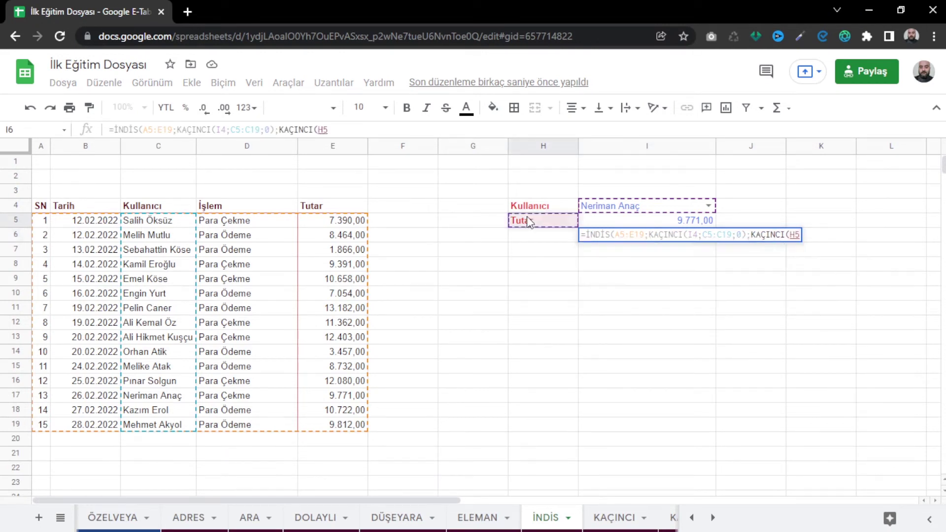
pyautogui.write(';')
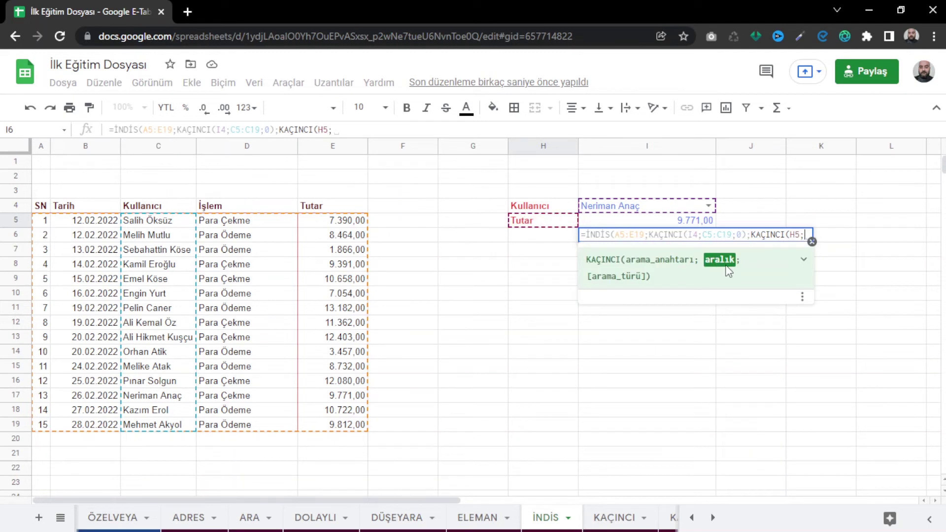
pyautogui.moveTo(41, 206); pyautogui.dragTo(322, 211)
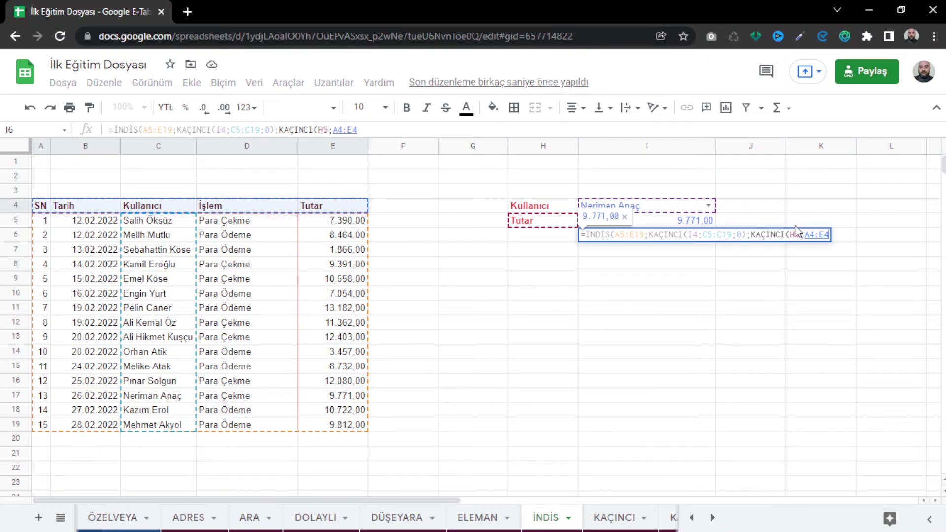
pyautogui.write(';0)')
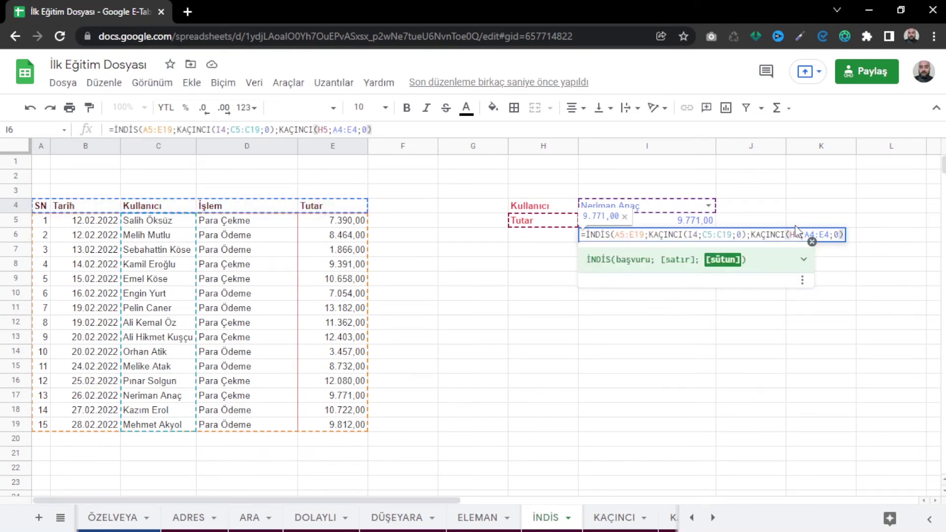
# Preview the column match, close the İNDİS formula, and commit I6 returning 9.771,00
pyautogui.moveTo(752, 235); pyautogui.dragTo(844, 235)
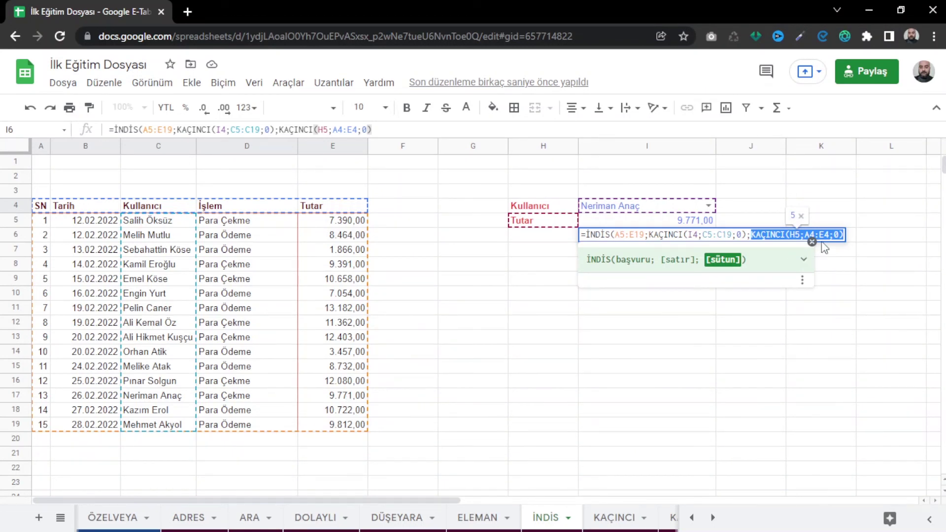
pyautogui.click(843, 236)
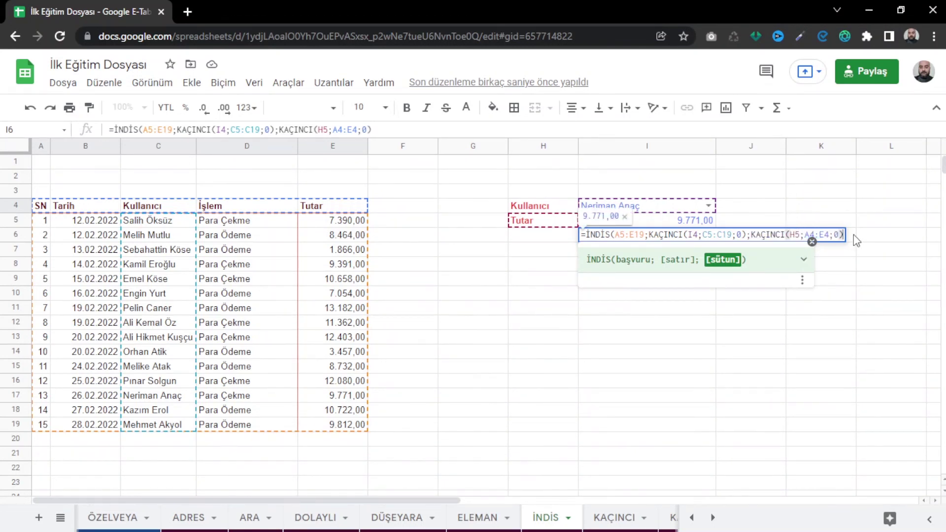
pyautogui.write(')')
pyautogui.press('Return')
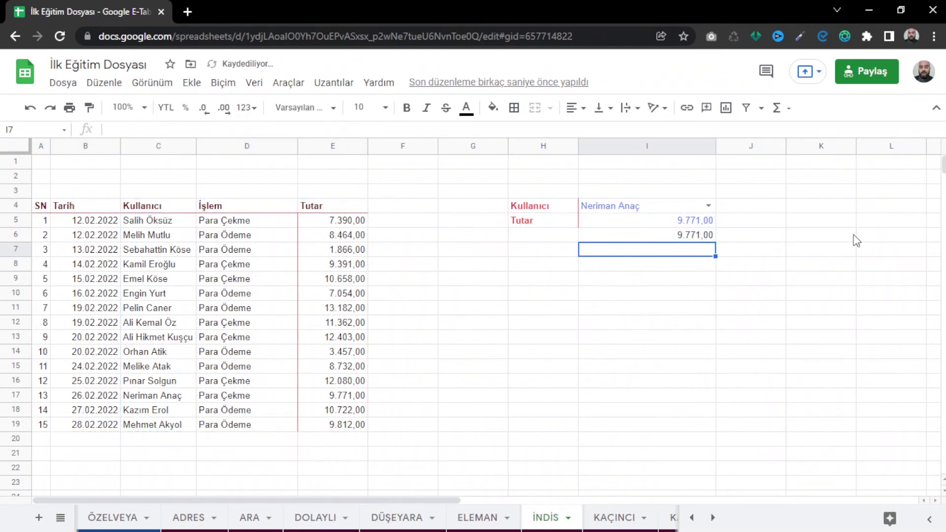